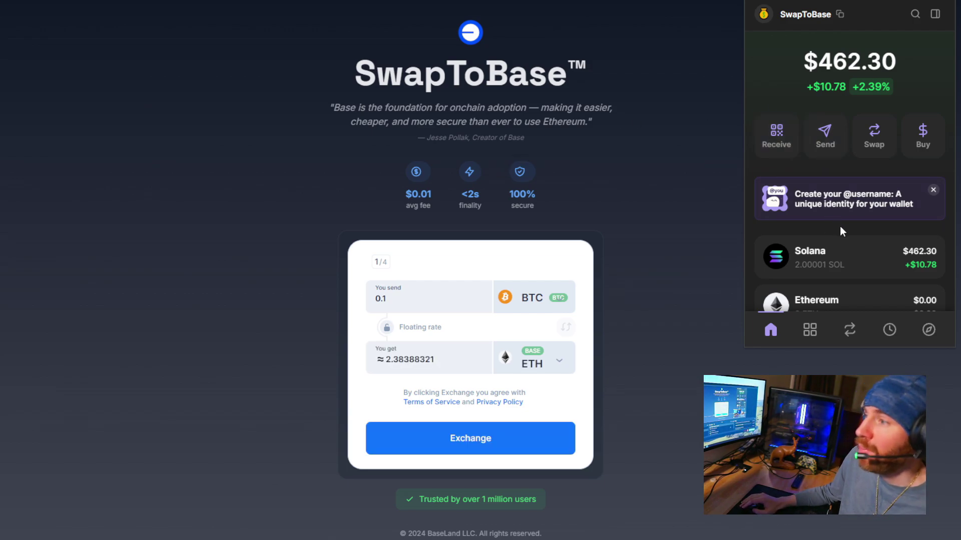
- Scroll through the wallet popup's asset list to review the 2.00001 SOL balance
{"action": "scroll", "coordinate": [816, 229], "scroll_direction": "down", "scroll_amount": 3}
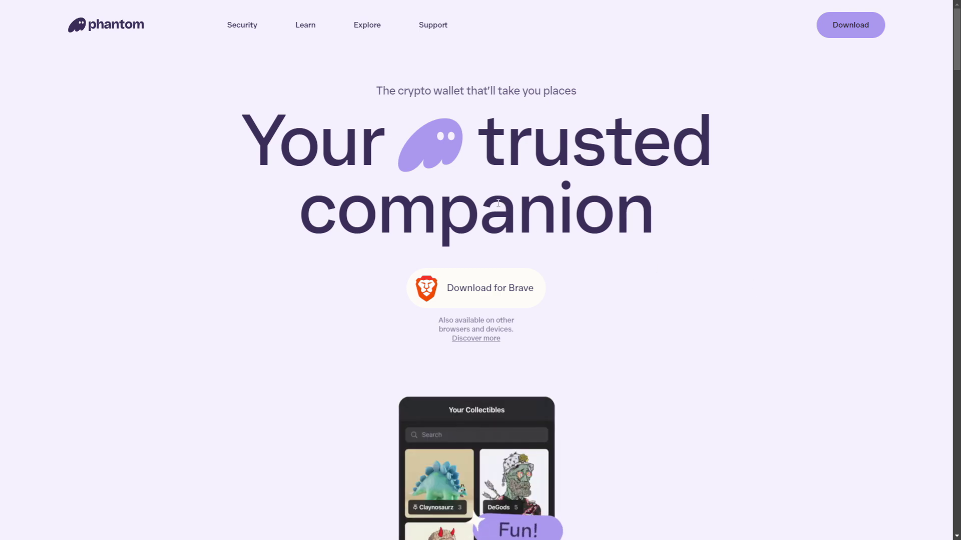
{"action": "scroll", "coordinate": [251, 232], "scroll_direction": "down", "scroll_amount": 5}
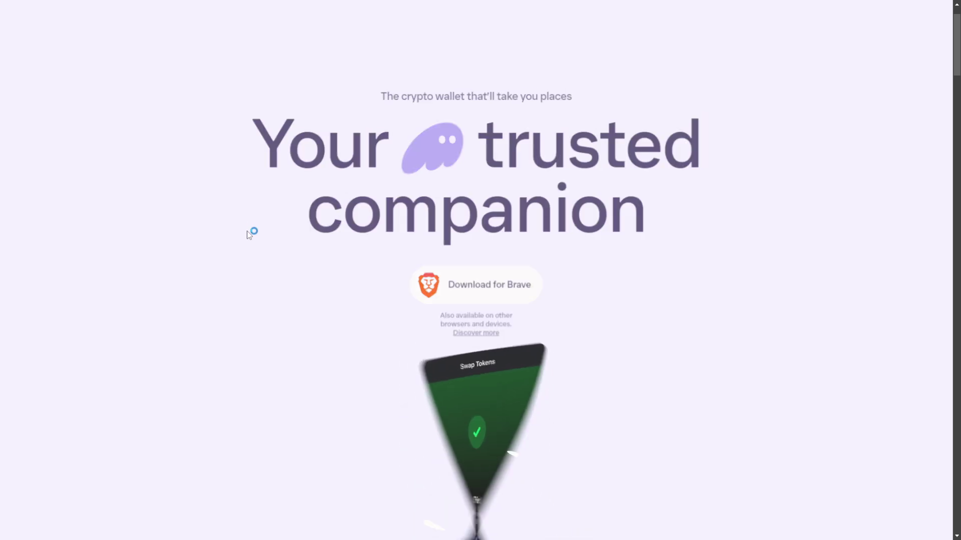
{"action": "scroll", "coordinate": [325, 300], "scroll_direction": "down", "scroll_amount": 5}
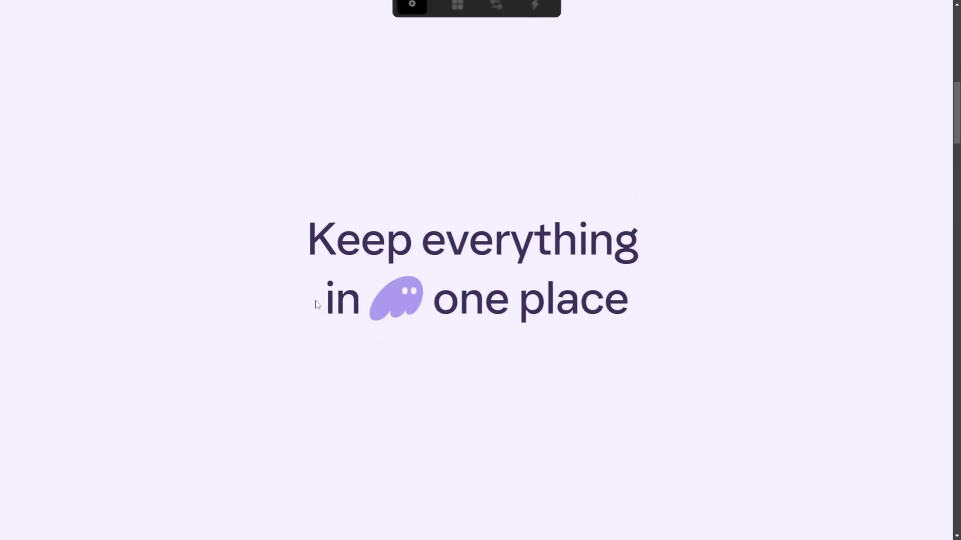
{"action": "scroll", "coordinate": [242, 305], "scroll_direction": "down", "scroll_amount": 2}
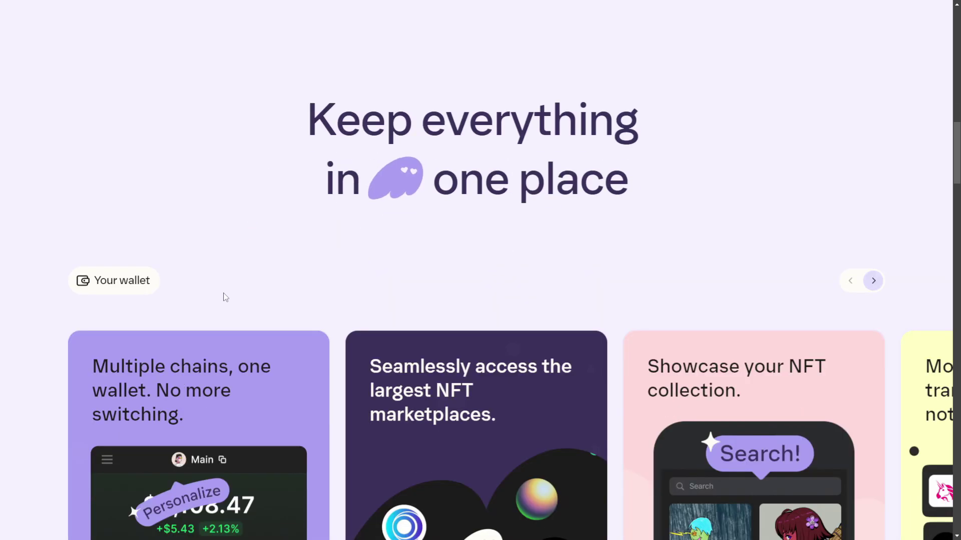
{"action": "scroll", "coordinate": [222, 297], "scroll_direction": "down", "scroll_amount": 10}
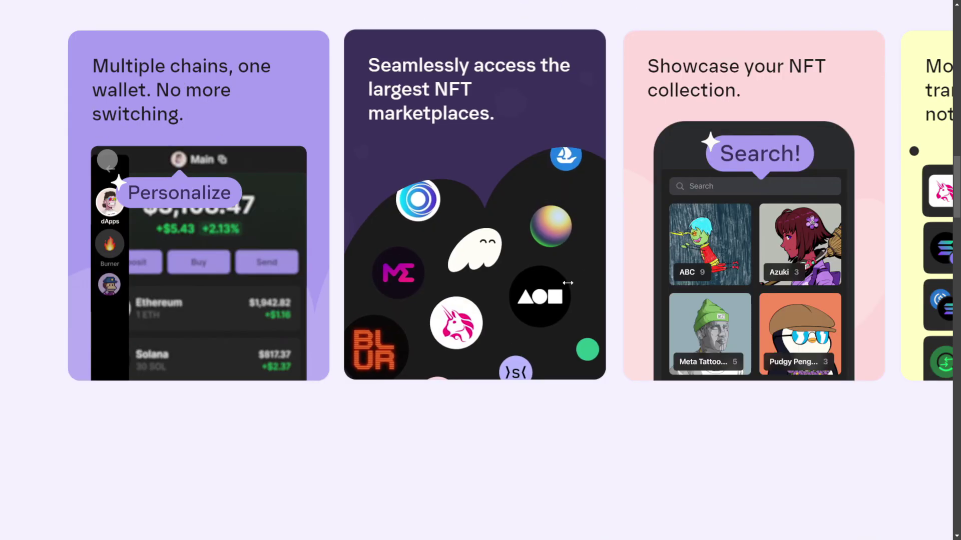
{"action": "key", "text": "Home"}
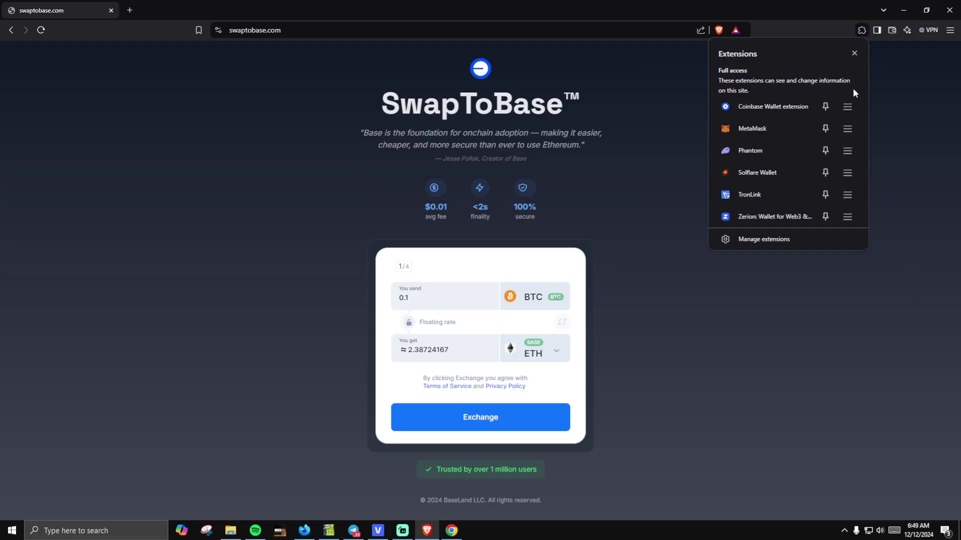
- Copy the wallet's Base address from Phantom's Ethereum token page
{"action": "left_click", "coordinate": [752, 151]}
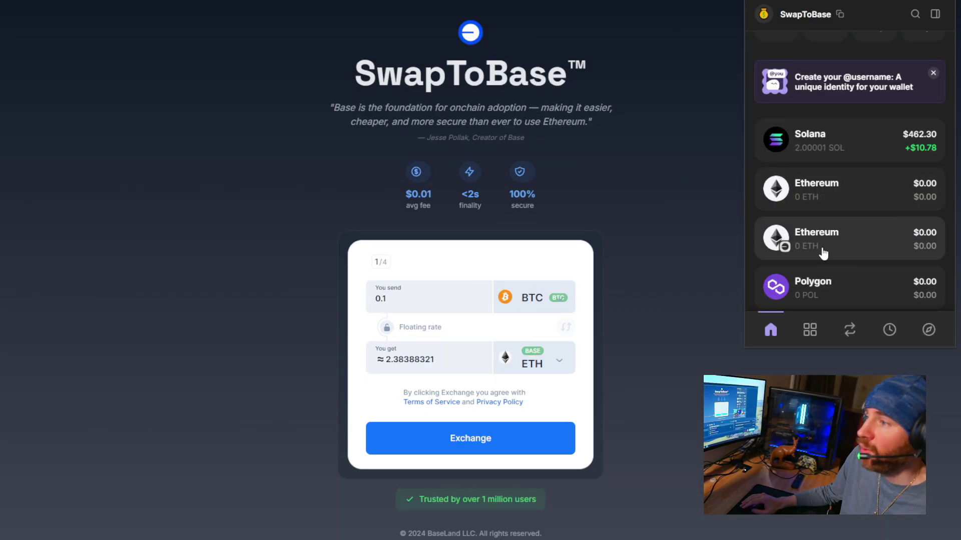
{"action": "left_click", "coordinate": [824, 242]}
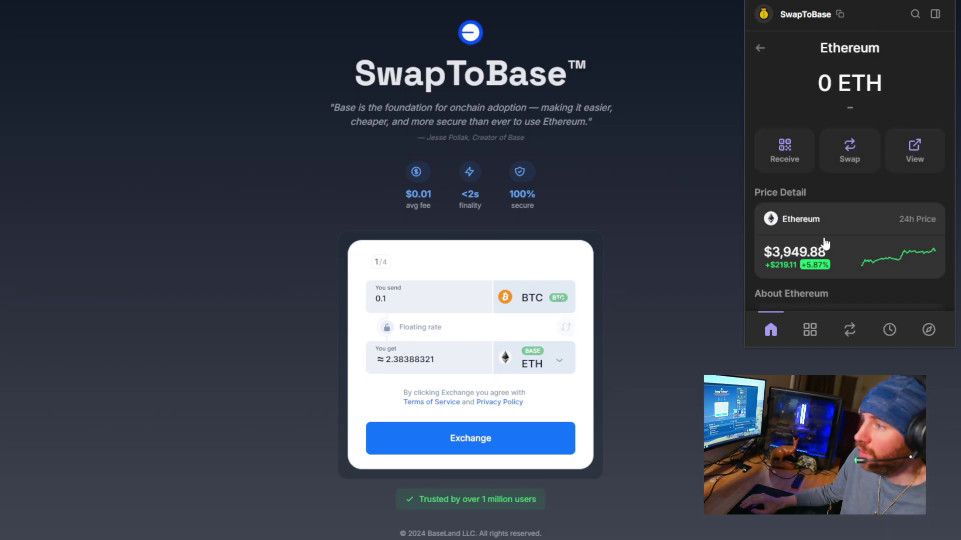
{"action": "mouse_move", "coordinate": [840, 14]}
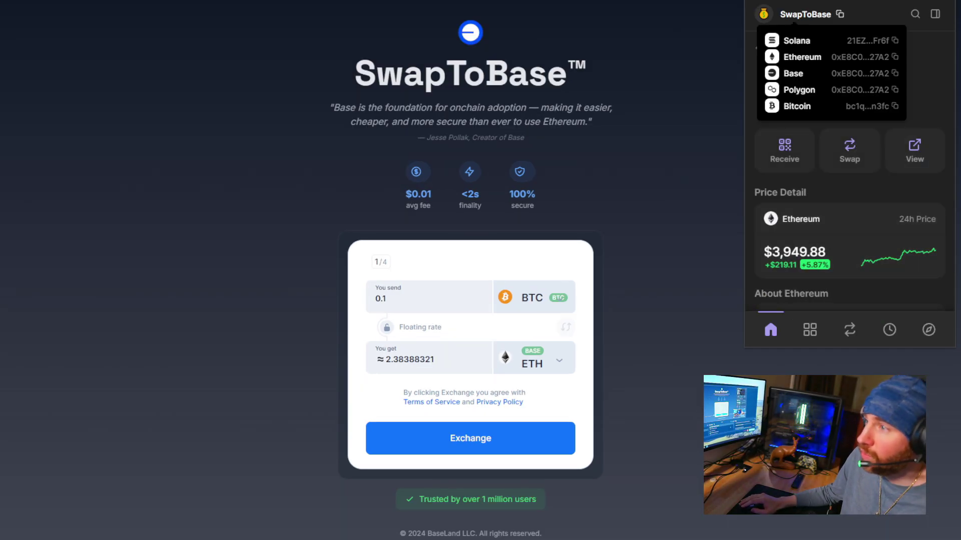
{"action": "left_click", "coordinate": [894, 75]}
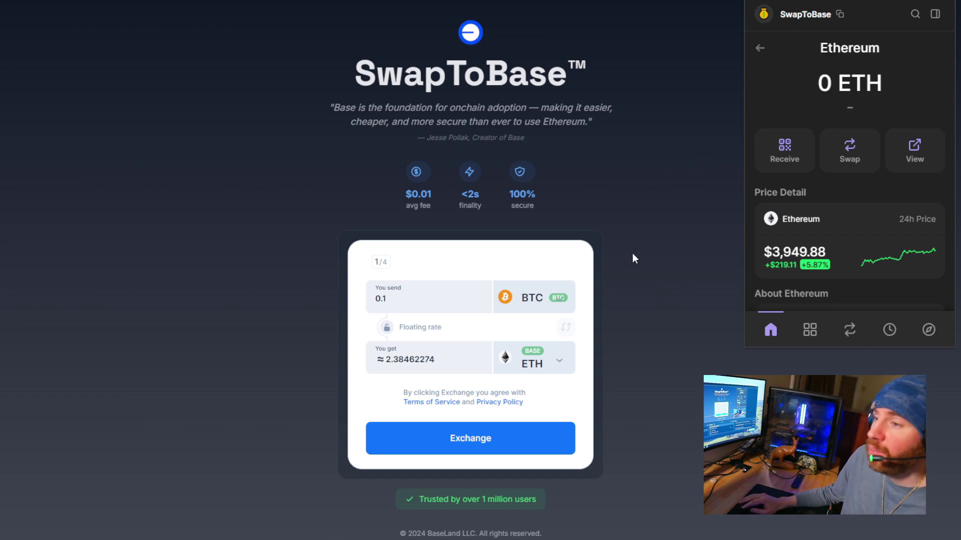
{"action": "left_click", "coordinate": [559, 368]}
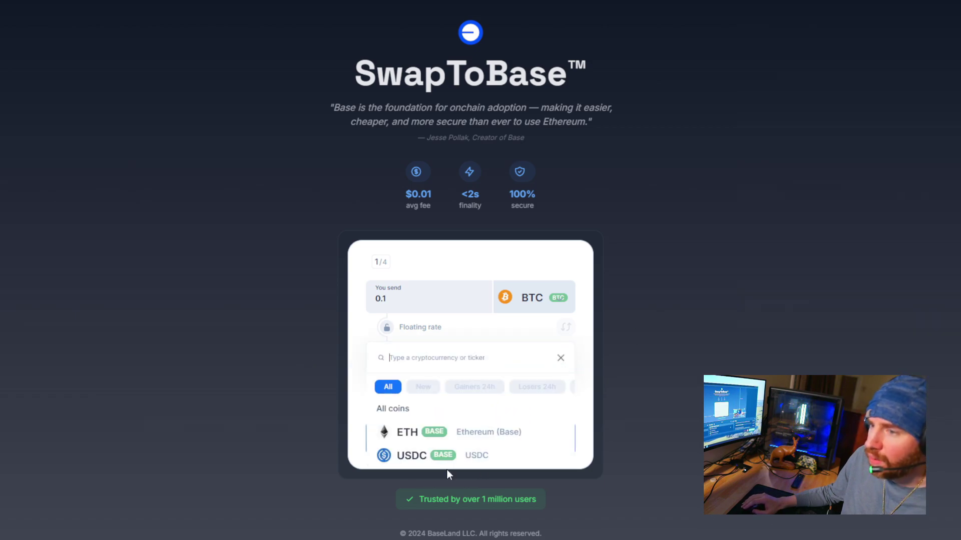
- Set the swap to send 1.95 SOL and receive about 420.33 USDC on Base
{"action": "left_click", "coordinate": [412, 461]}
{"action": "scroll", "coordinate": [481, 395], "scroll_direction": "down", "scroll_amount": 2}
{"action": "left_click", "coordinate": [462, 406]}
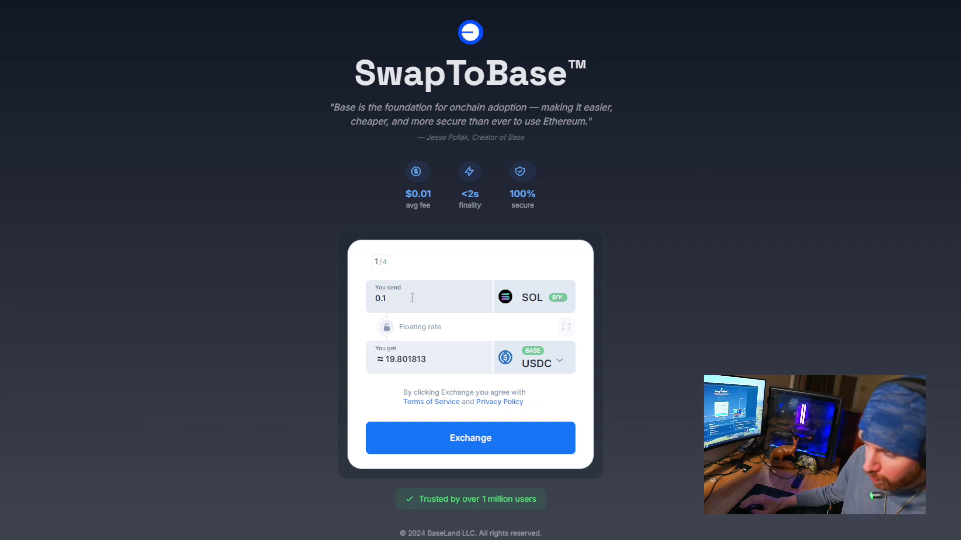
{"action": "triple_click", "coordinate": [412, 297]}
{"action": "type", "text": "1"}
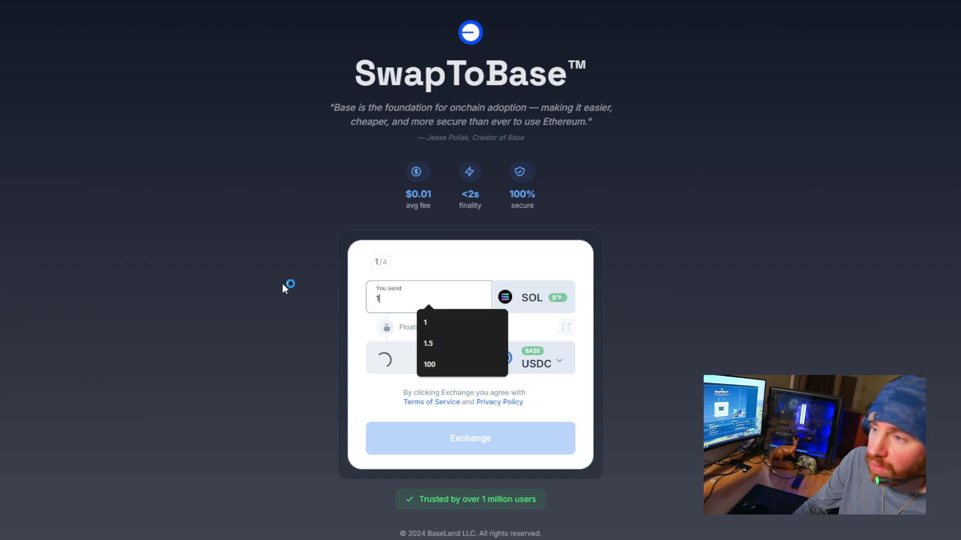
{"action": "type", "text": ".95"}
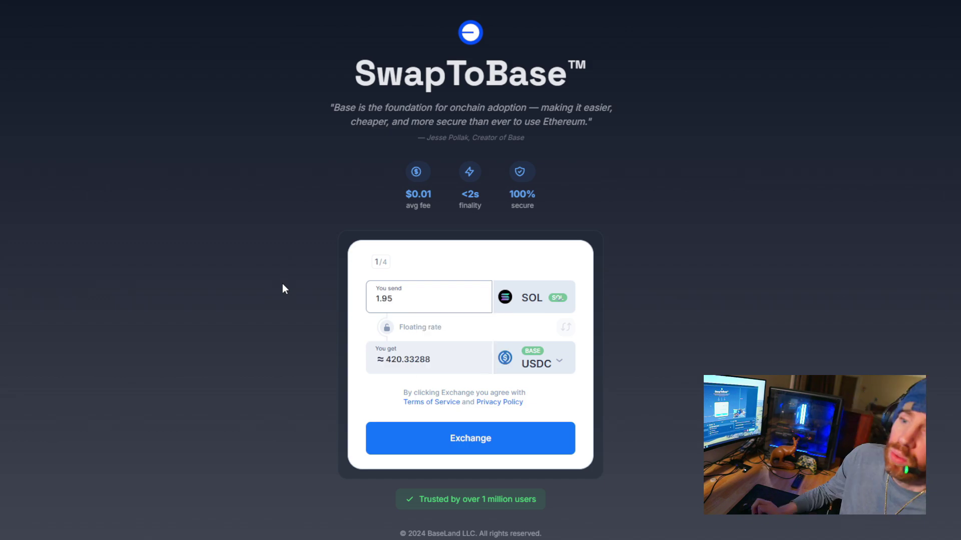
{"action": "left_click", "coordinate": [515, 438]}
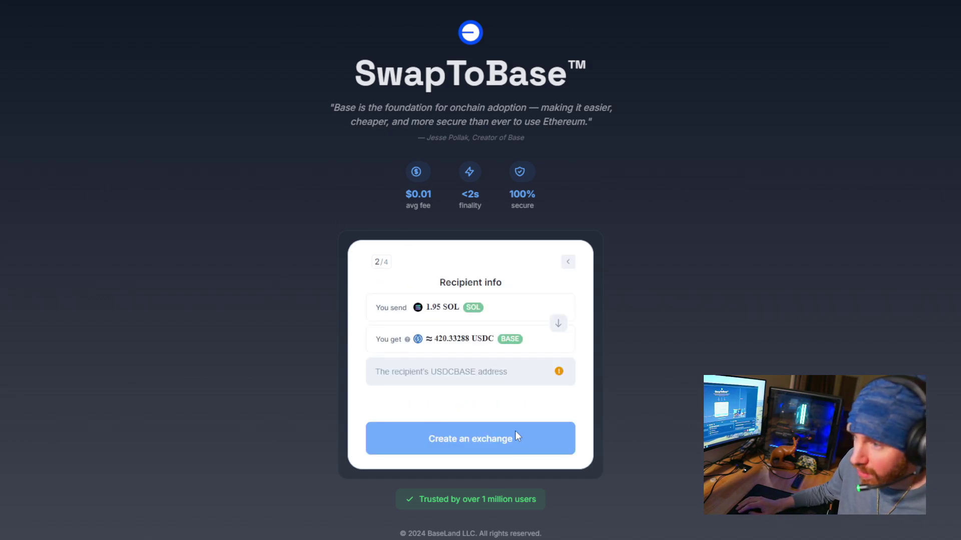
- Paste the wallet's Base address as the recipient and create the exchange
{"action": "left_click", "coordinate": [473, 374]}
{"action": "key", "text": "ctrl+v"}
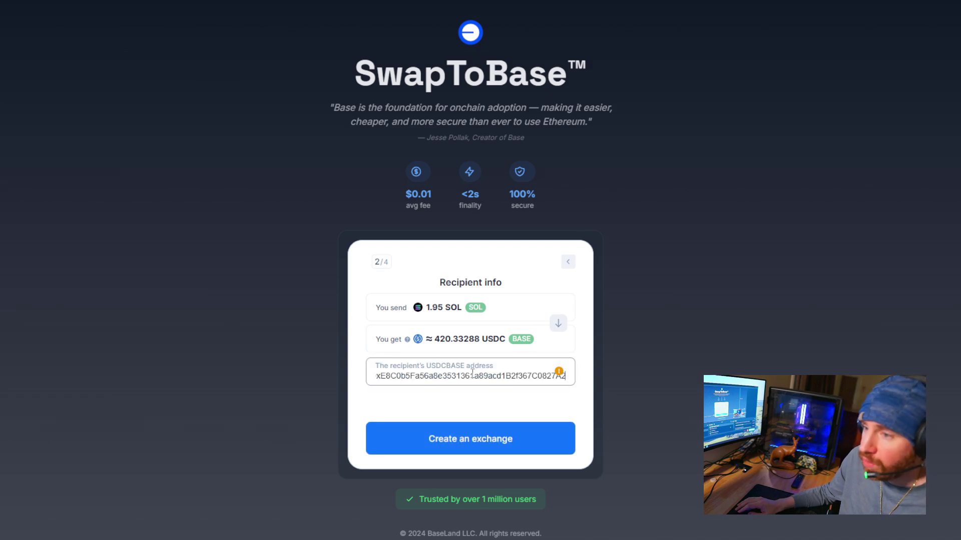
{"action": "left_click", "coordinate": [529, 443]}
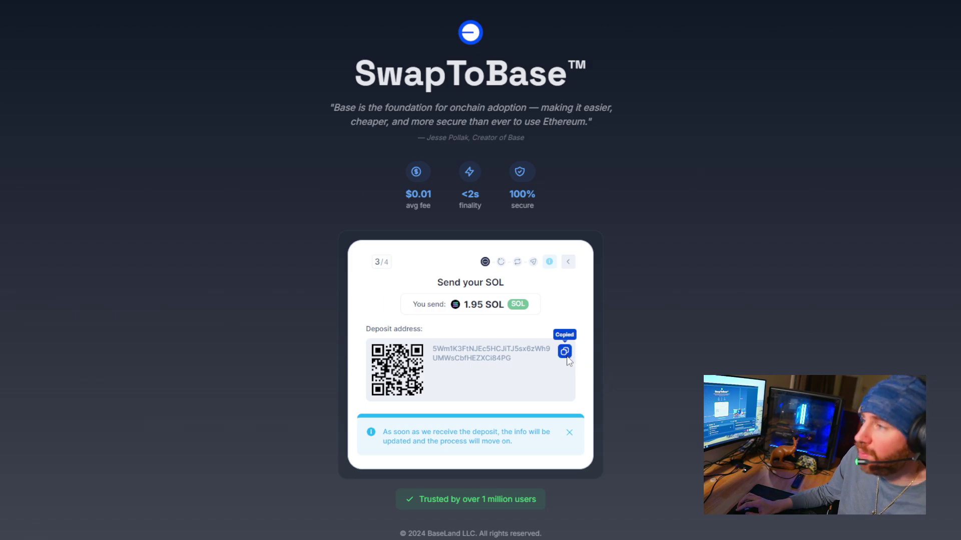
- Send 1.95 SOL from Phantom to the pasted SwapToBase deposit address
{"action": "key", "text": "alt+shift+p"}
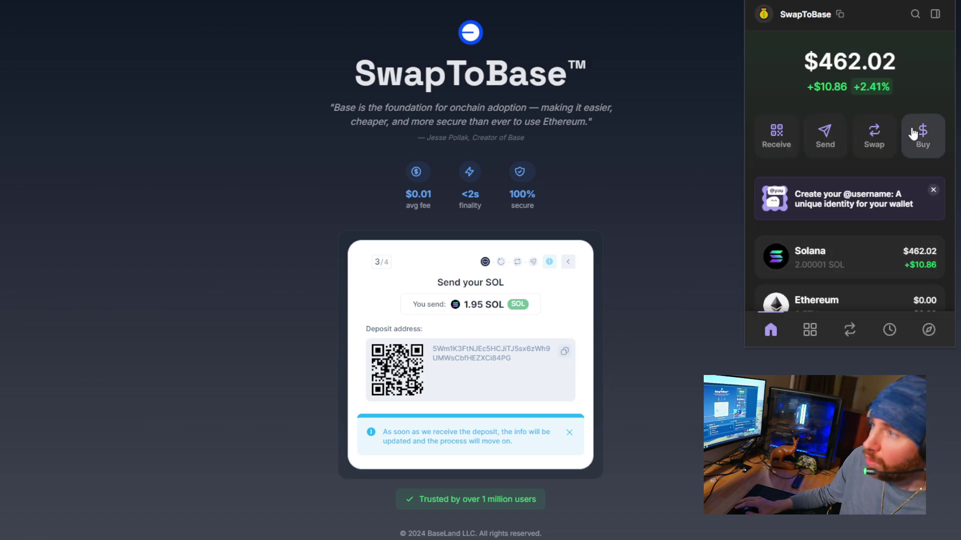
{"action": "left_click", "coordinate": [851, 261]}
{"action": "left_click", "coordinate": [821, 150]}
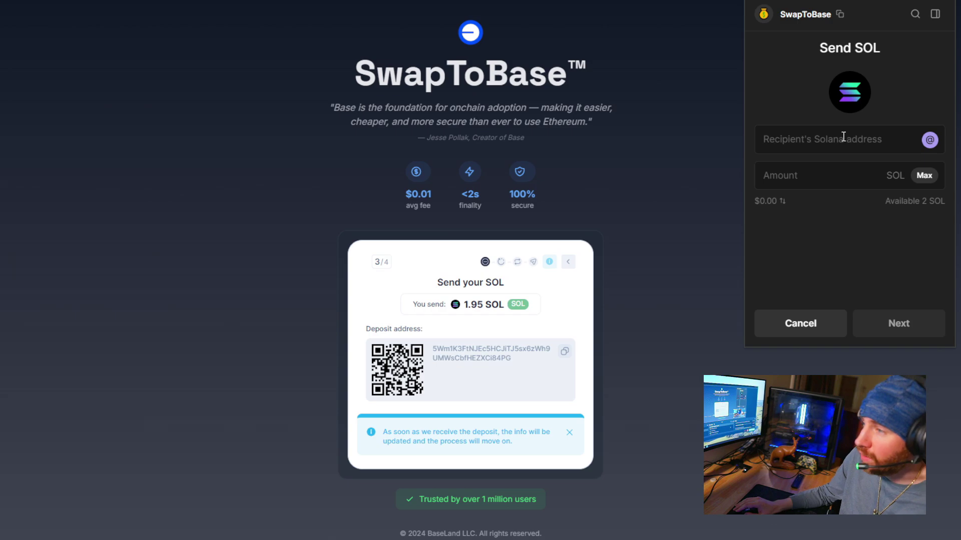
{"action": "left_click", "coordinate": [843, 136]}
{"action": "key", "text": "ctrl+v"}
{"action": "left_click", "coordinate": [835, 187]}
{"action": "type", "text": "1.95"}
{"action": "left_click", "coordinate": [901, 326]}
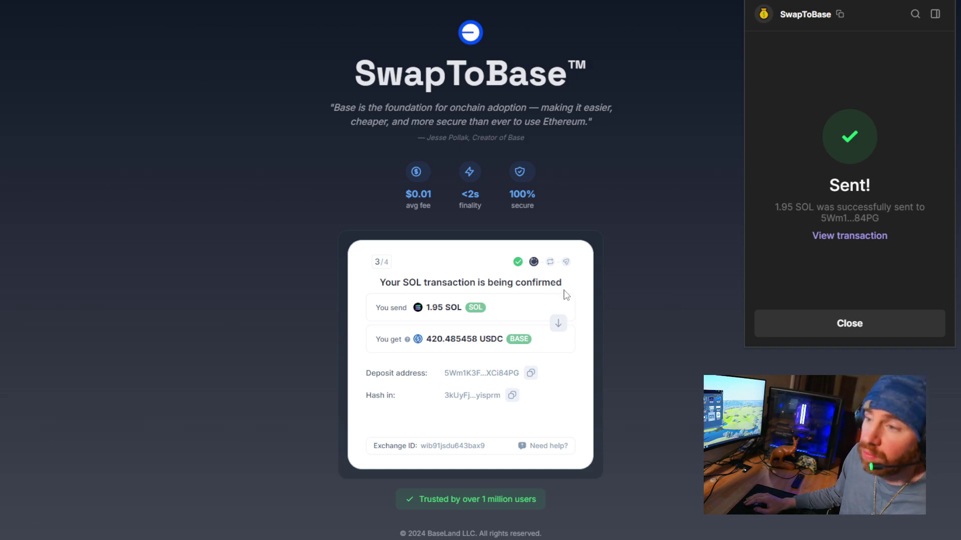
{"action": "left_click", "coordinate": [831, 323]}
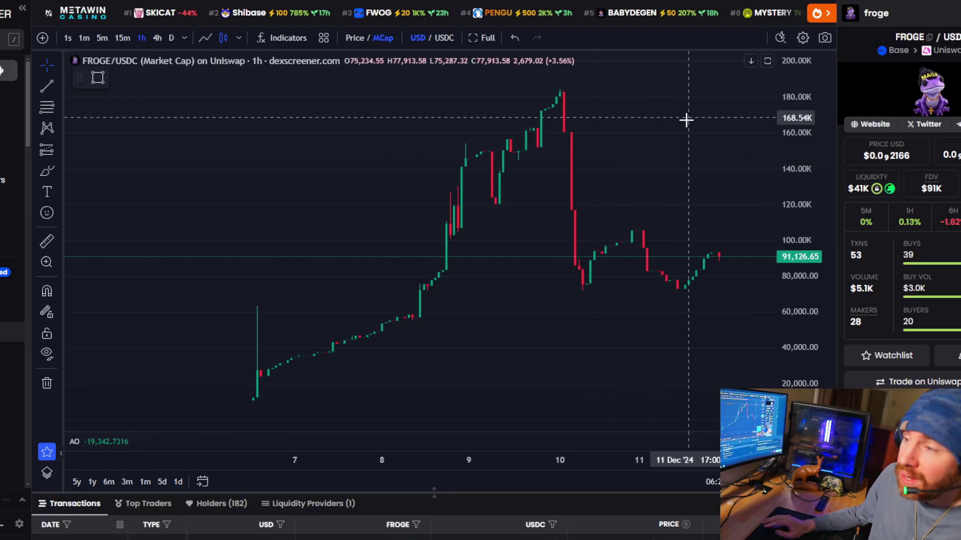
- Pan the FROGE/USDC chart to reveal the latest candles
{"action": "left_click_drag", "start_coordinate": [691, 155], "coordinate": [621, 199]}
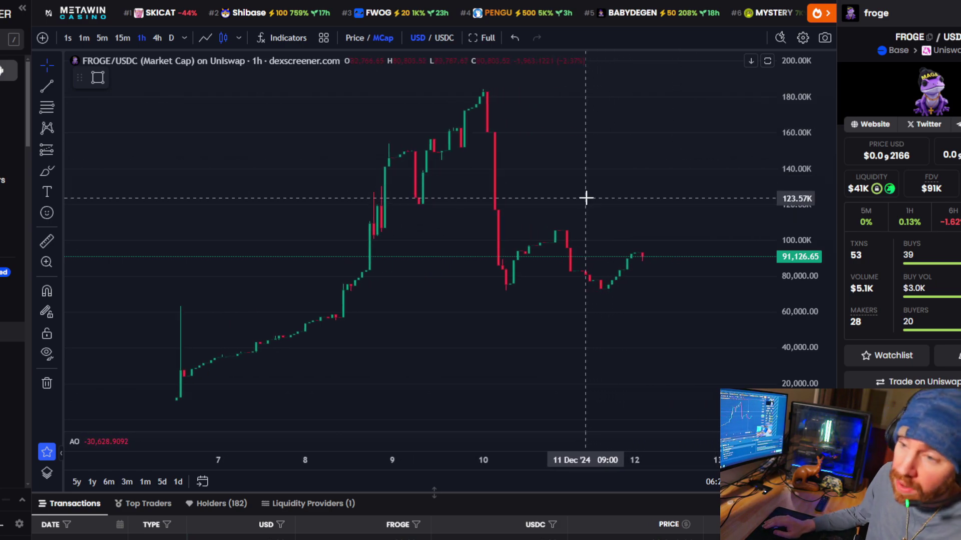
- Pan through the FROGE/USDC market-cap history, then go to the Uniswap swap page
{"action": "left_click_drag", "start_coordinate": [590, 178], "coordinate": [613, 180]}
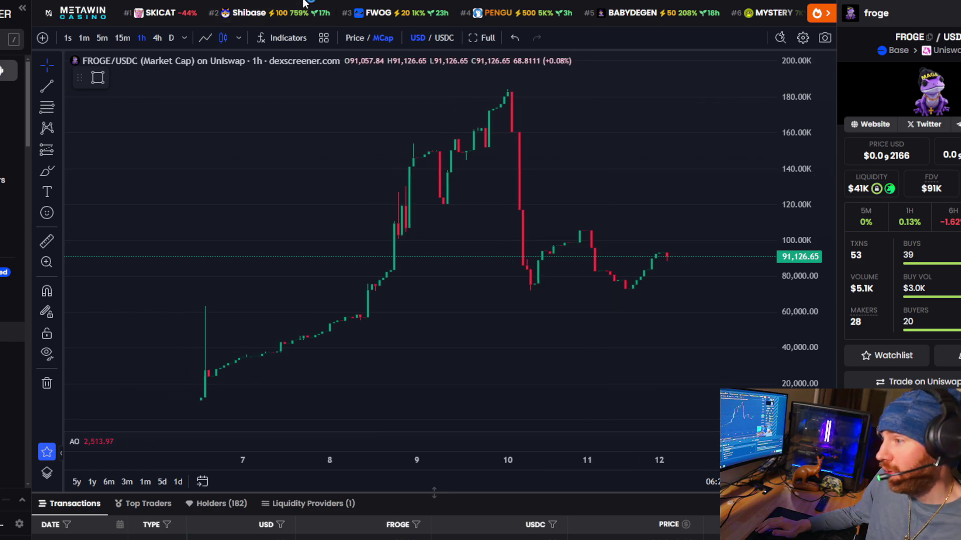
{"action": "scroll", "coordinate": [394, 388], "scroll_direction": "up", "scroll_amount": 2}
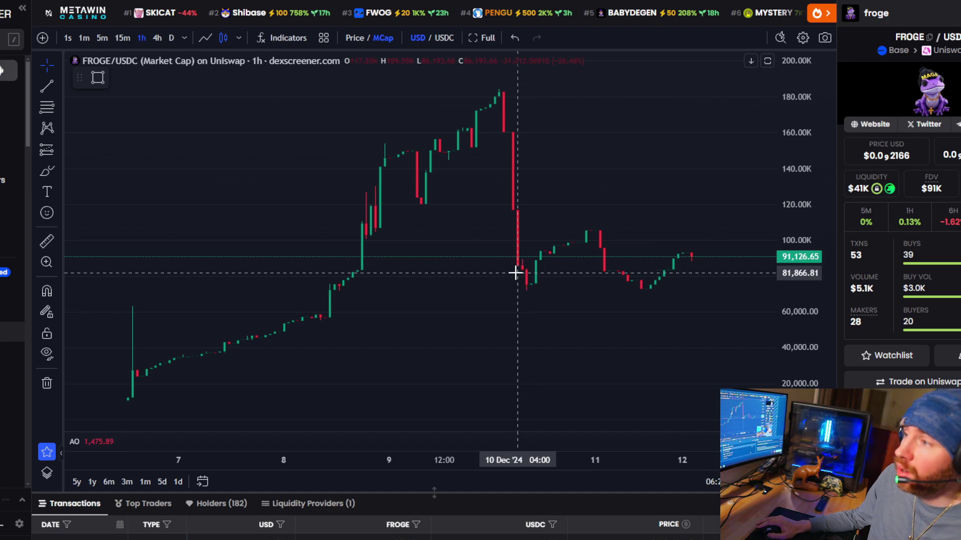
{"action": "left_click_drag", "start_coordinate": [459, 311], "coordinate": [485, 326]}
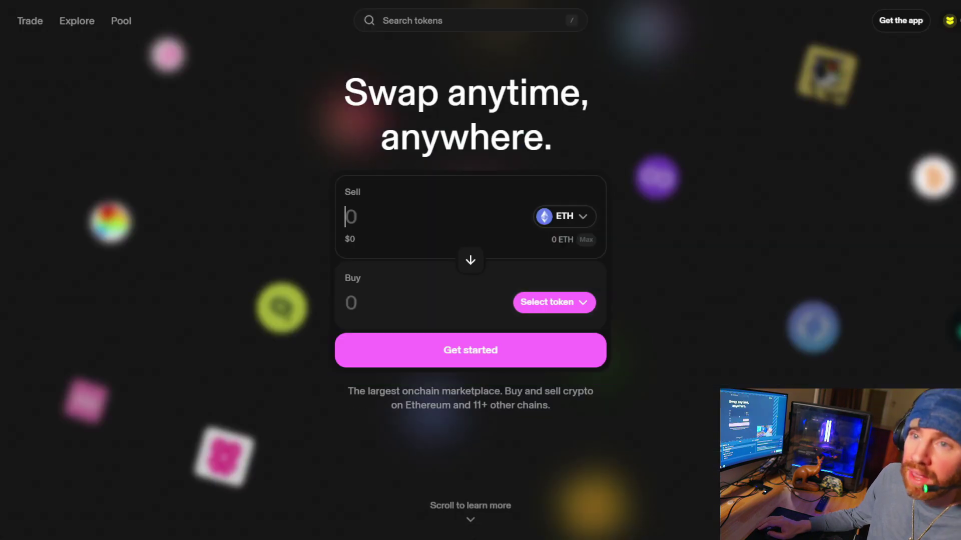
{"action": "left_click", "coordinate": [940, 151]}
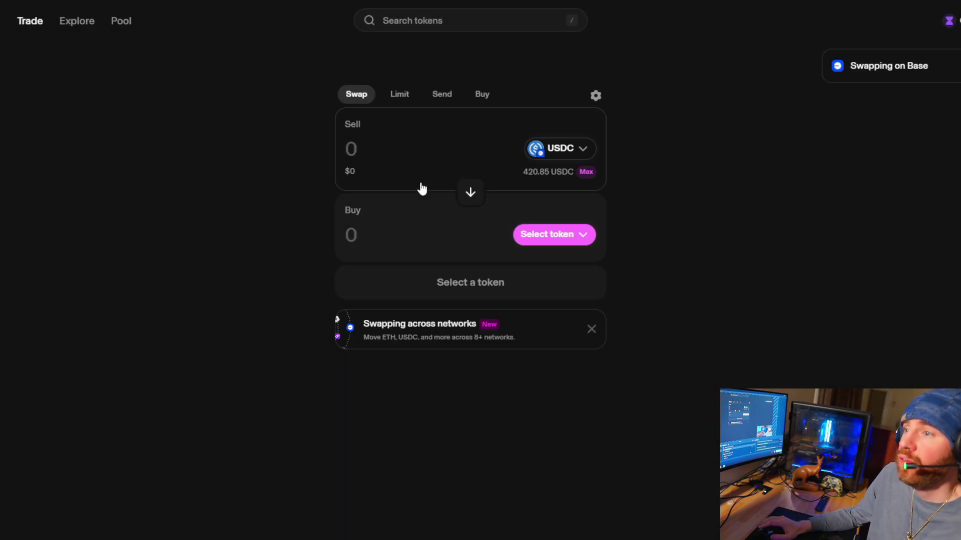
- Choose froge as the buy token by its contract address and sell the full 420.85 USDC
{"action": "left_click", "coordinate": [554, 234]}
{"action": "key", "text": "ctrl+v"}
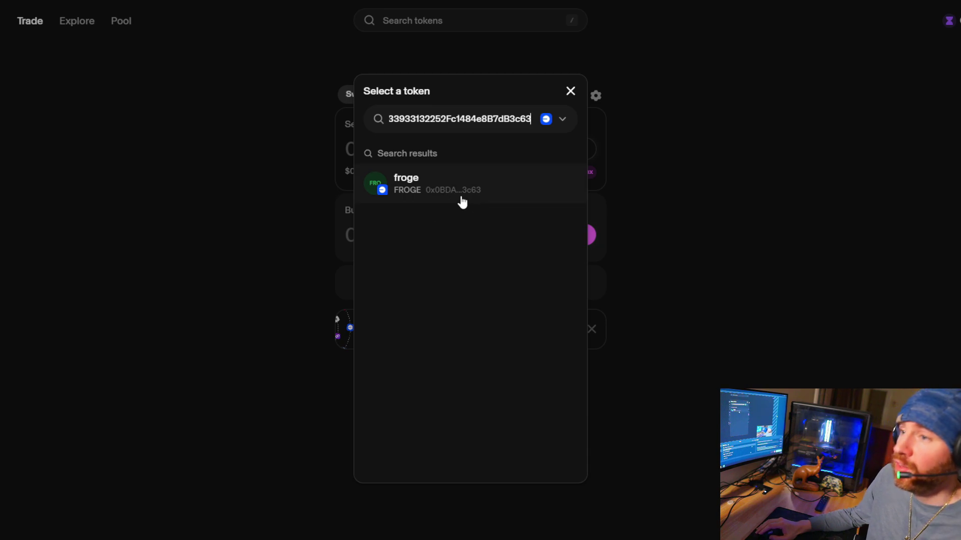
{"action": "left_click", "coordinate": [468, 201]}
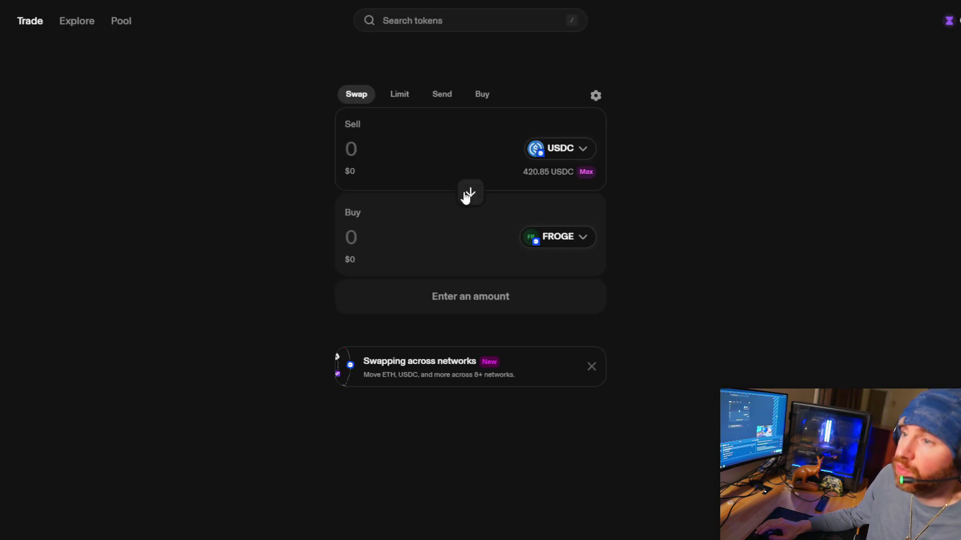
{"action": "left_click", "coordinate": [587, 173]}
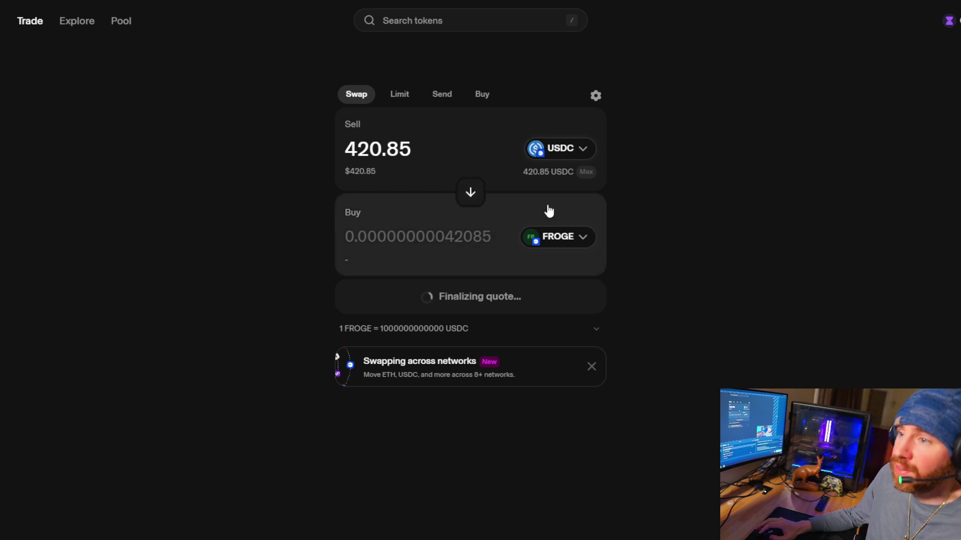
- Review the swap, approve the USDC spending, and confirm it in the wallet
{"action": "left_click", "coordinate": [493, 302]}
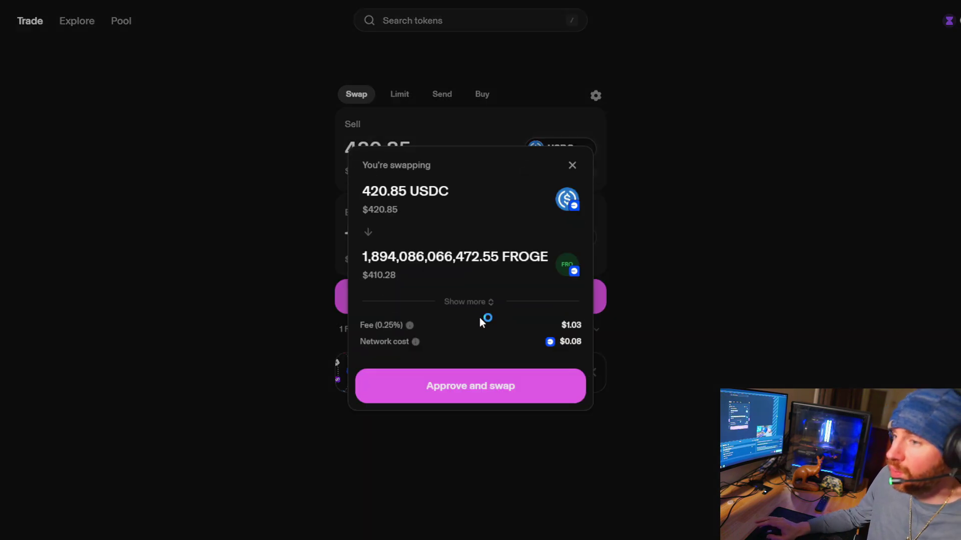
{"action": "left_click", "coordinate": [455, 397]}
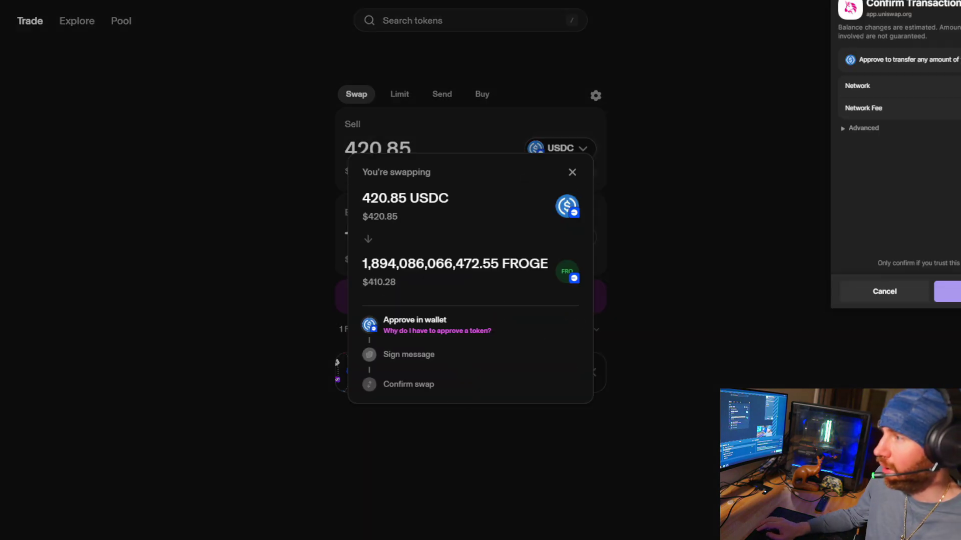
{"action": "left_click", "coordinate": [948, 296]}
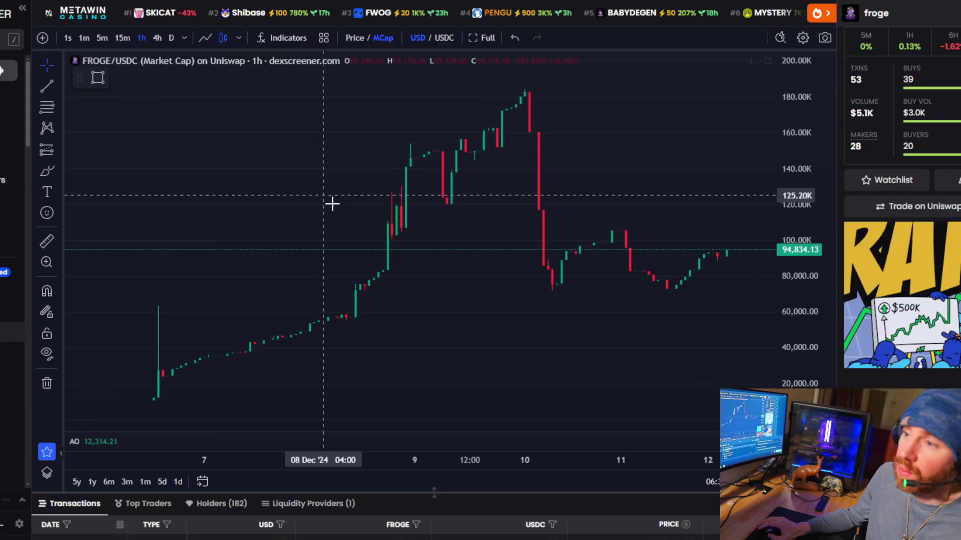
{"action": "scroll", "coordinate": [333, 203], "scroll_direction": "up", "scroll_amount": 10}
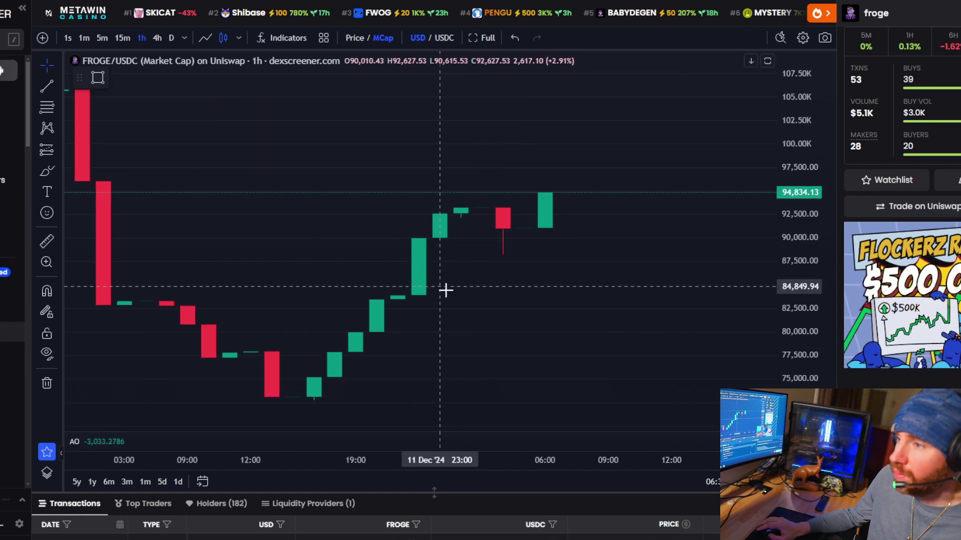
- Zoom the FROGE/USDC chart in, then out to show the Dec 7–11 history
{"action": "scroll", "coordinate": [439, 285], "scroll_direction": "down", "scroll_amount": 5}
{"action": "scroll", "coordinate": [476, 214], "scroll_direction": "up", "scroll_amount": 3}
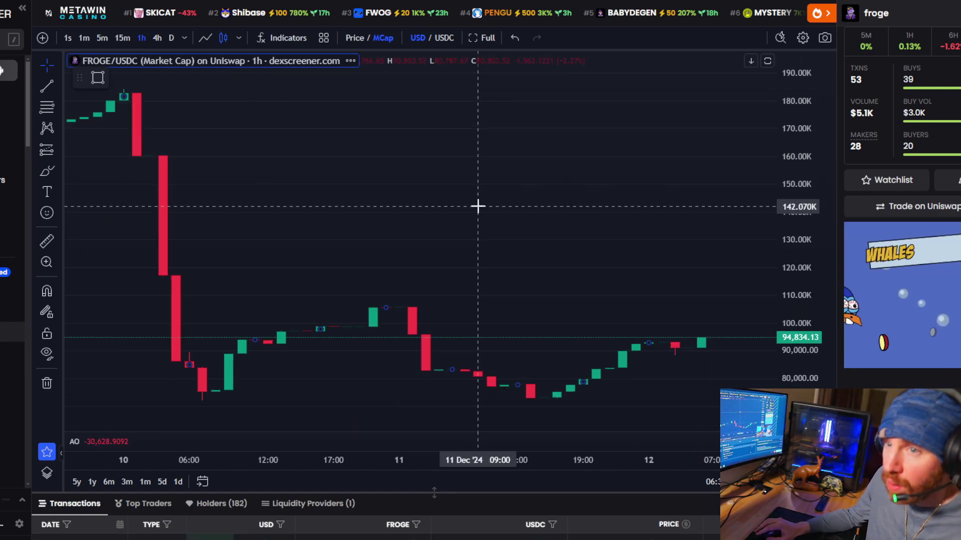
{"action": "scroll", "coordinate": [453, 235], "scroll_direction": "down", "scroll_amount": 4}
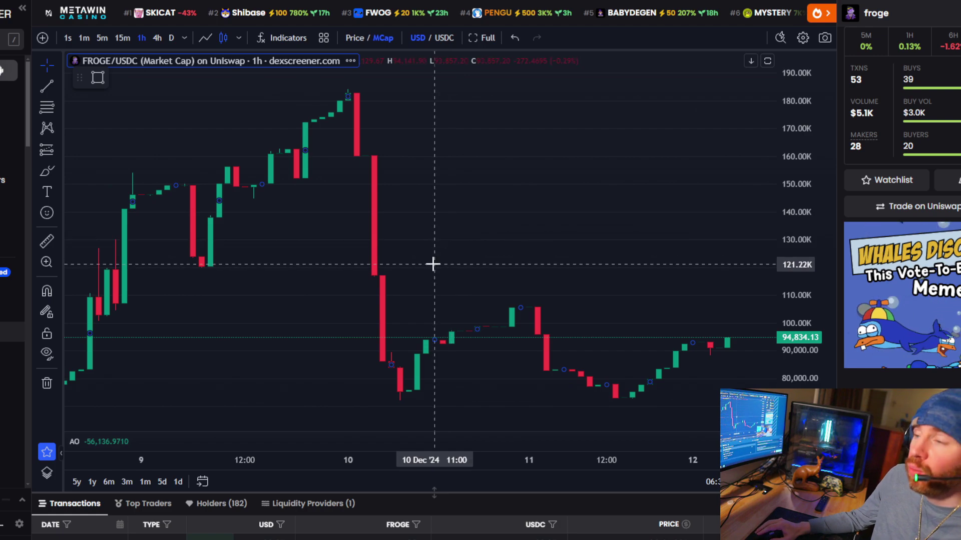
{"action": "scroll", "coordinate": [435, 265], "scroll_direction": "down", "scroll_amount": 2}
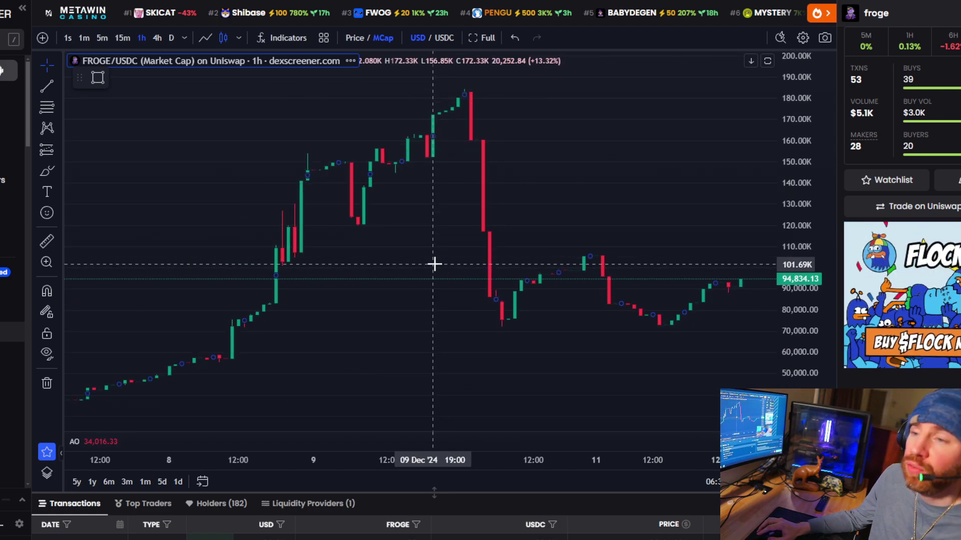
{"action": "scroll", "coordinate": [435, 264], "scroll_direction": "down", "scroll_amount": 2}
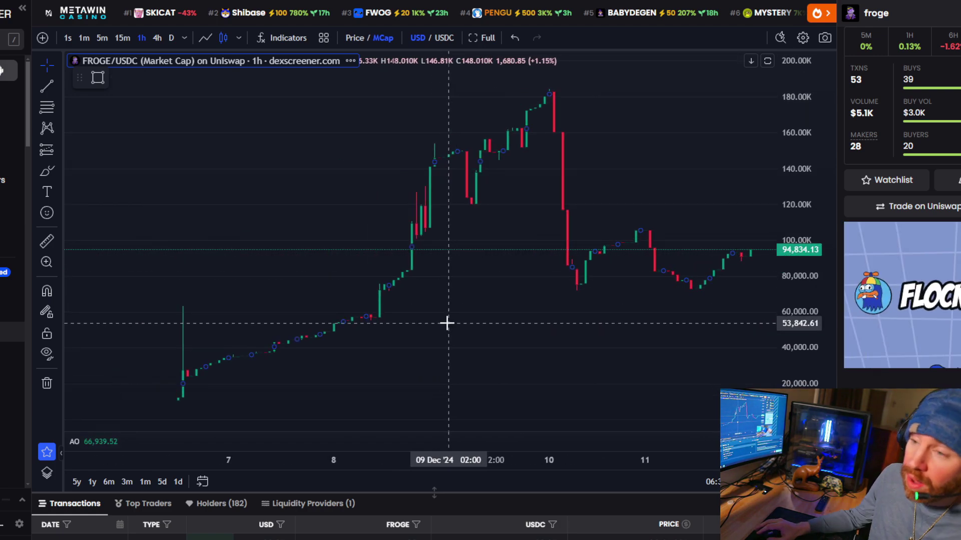